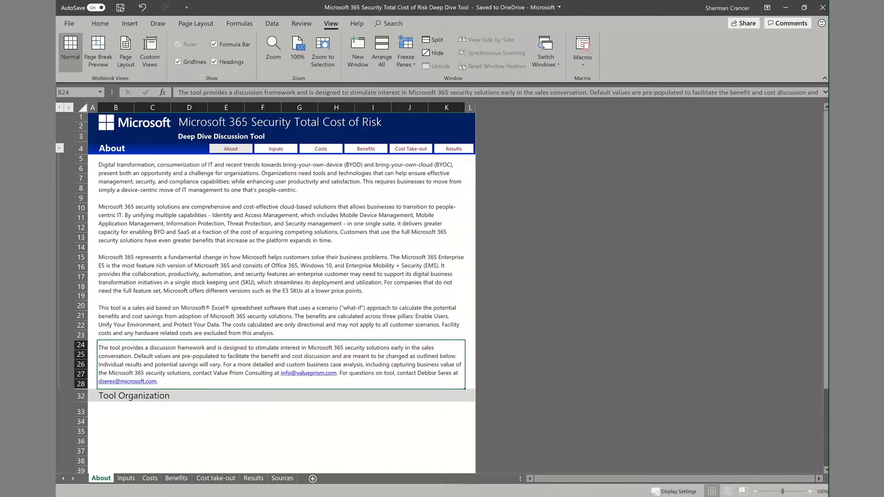
Step: Review the company and staff information on the Inputs sheet and the software costs section on the Costs sheet
click(124, 478)
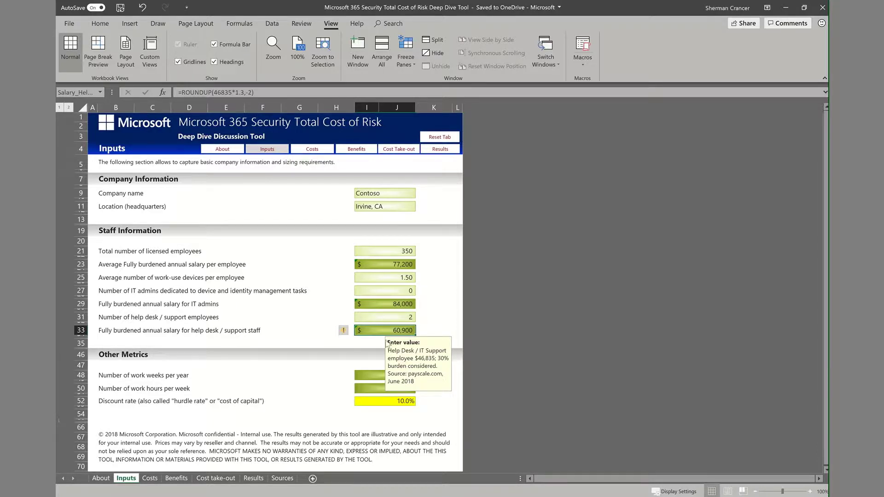
click(265, 268)
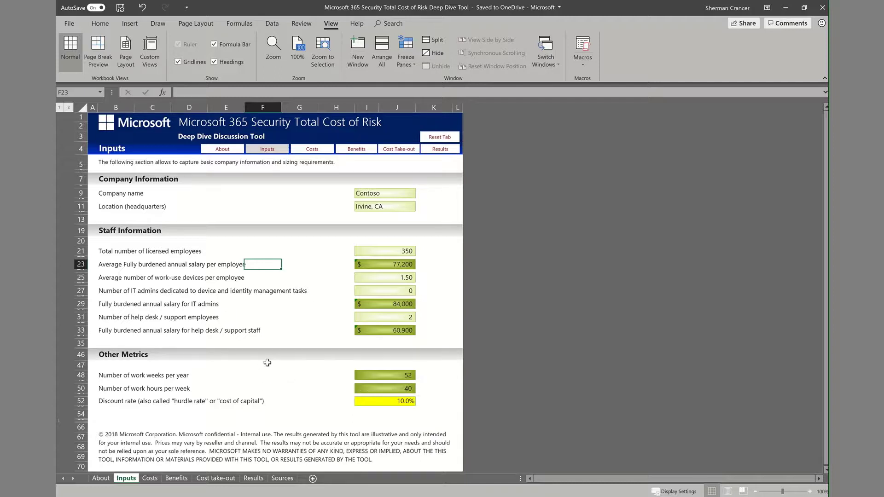
click(148, 479)
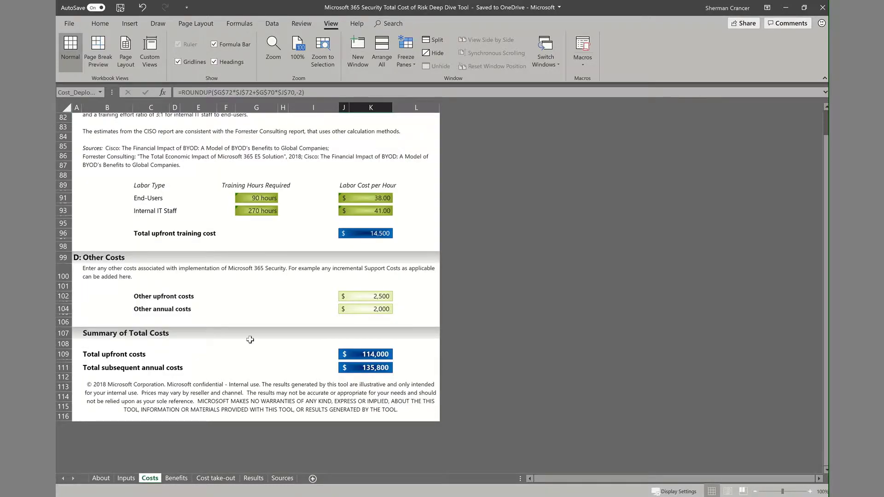
scroll(250, 340, up, 8)
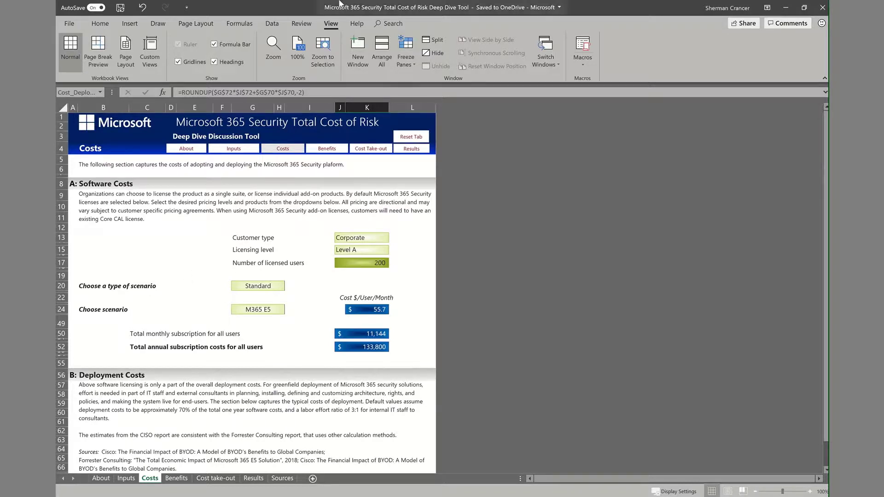
mouse_move(395, 4)
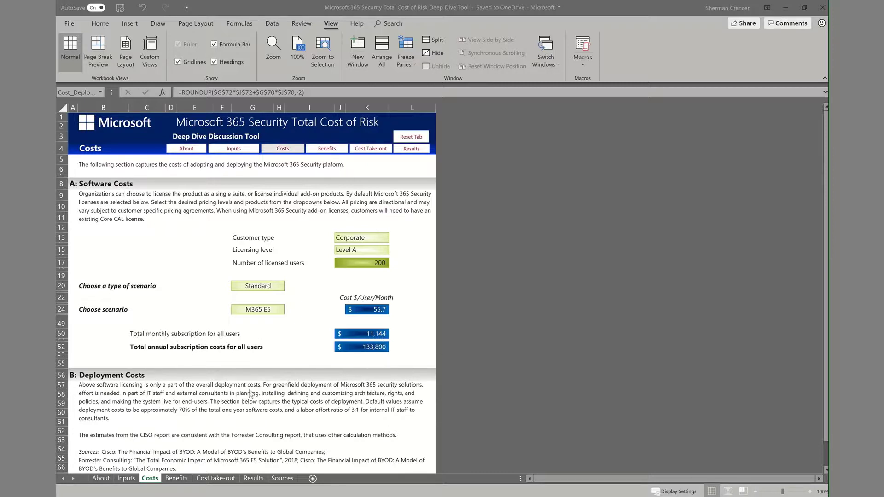
Step: Examine the Deployment Costs section, including the default-value note for the consultants' labor cost per hour
scroll(285, 348, down, 5)
scroll(286, 348, down, 1)
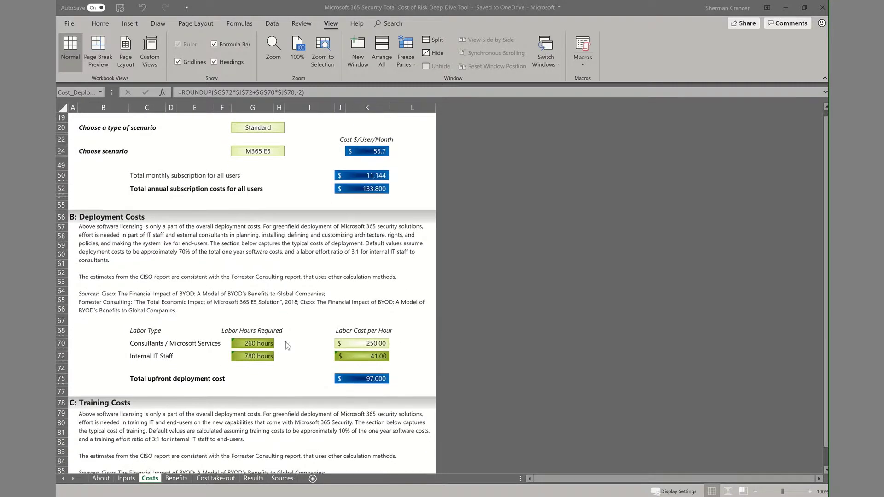
click(372, 343)
click(368, 343)
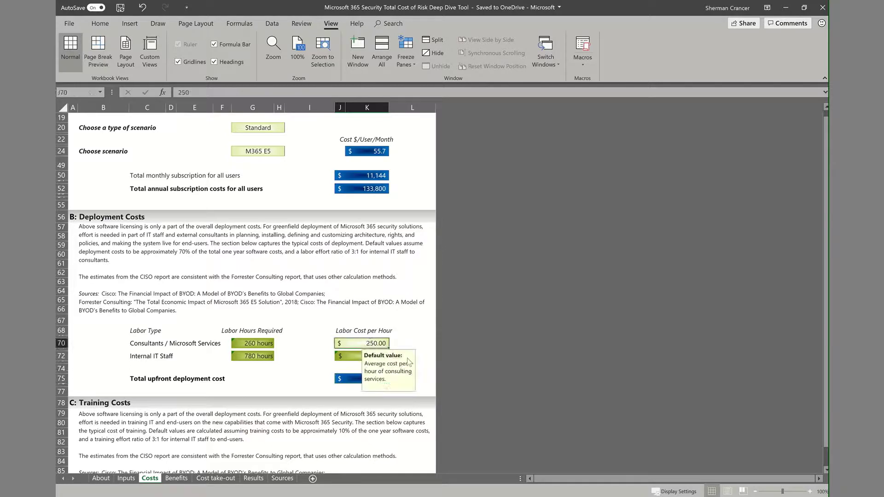
click(407, 318)
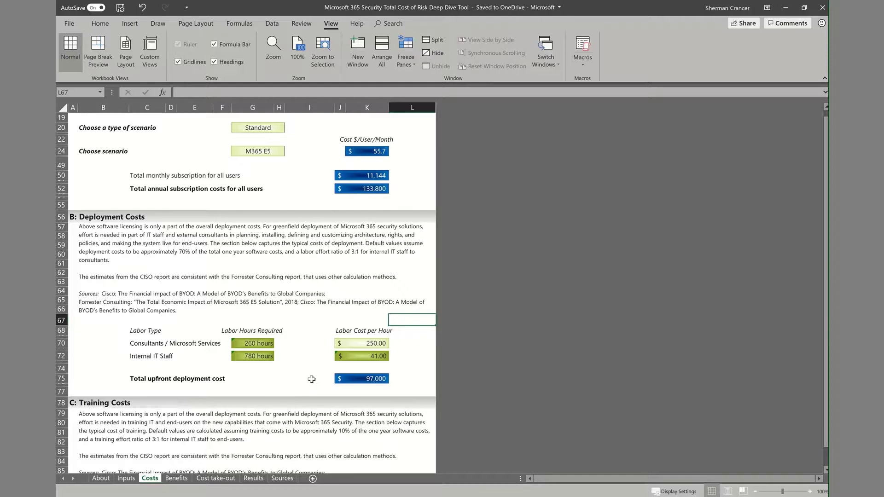
Step: Review the Training Costs and Other Costs sections and the Summary of Total Costs on the Costs sheet
scroll(311, 379, down, 7)
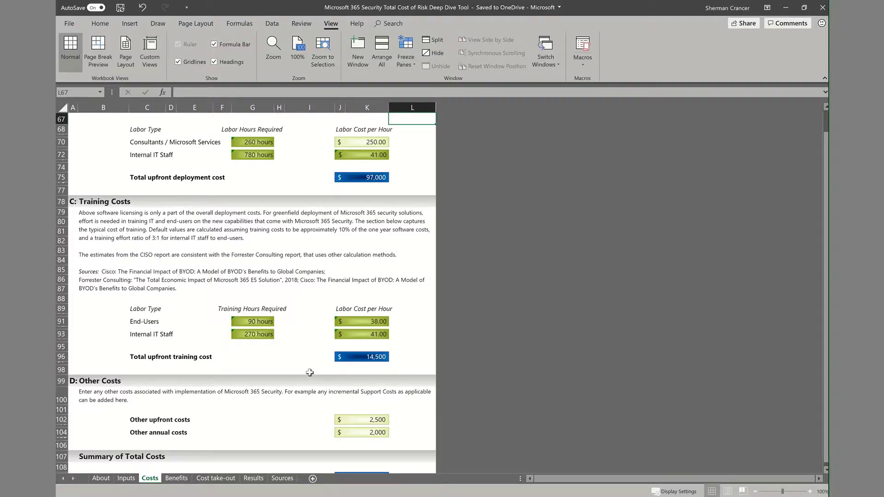
scroll(308, 371, down, 4)
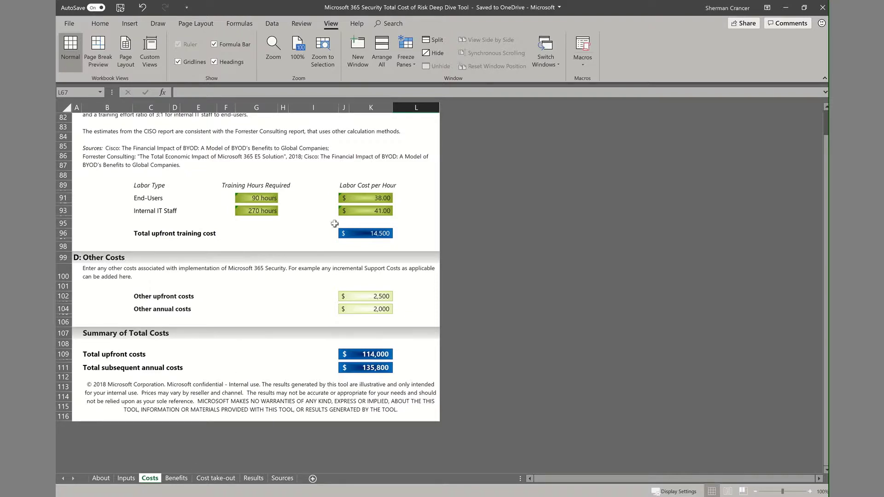
mouse_move(389, 7)
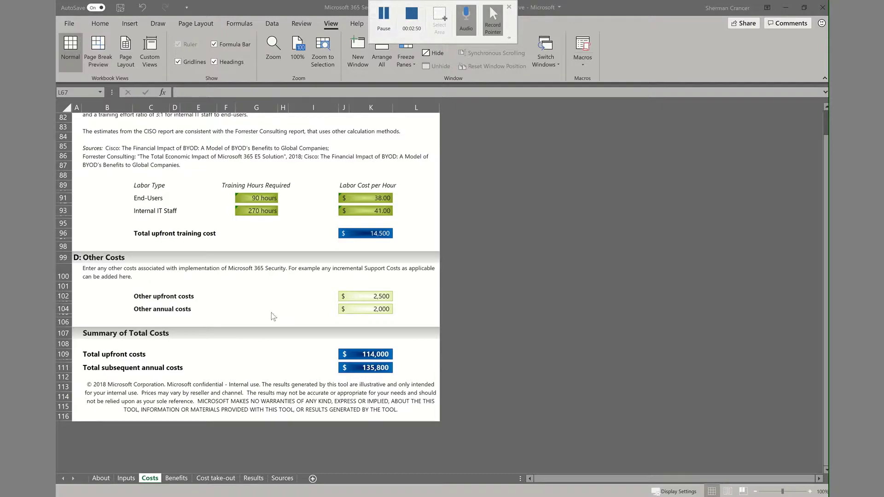
Step: Review the Summary of Cost Savings and Benefits on the Benefits sheet and compare it with the total costs on the Costs sheet
click(178, 479)
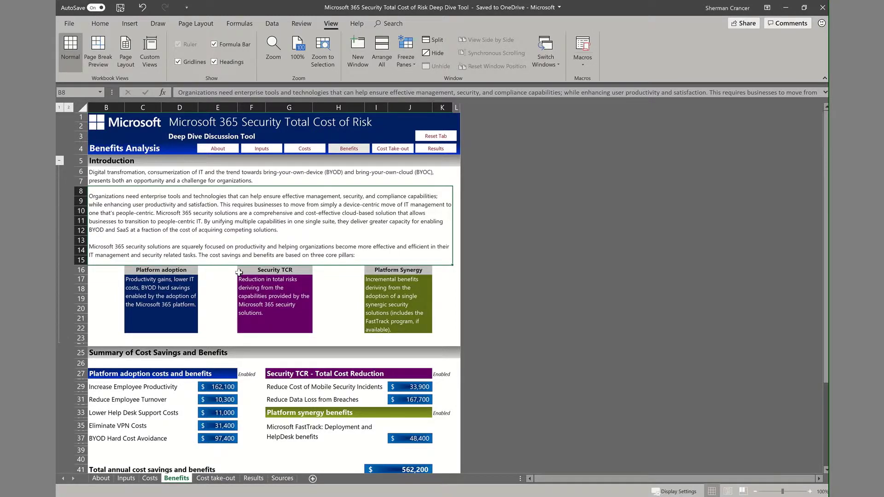
scroll(239, 273, down, 1)
scroll(240, 274, up, 1)
scroll(257, 420, down, 4)
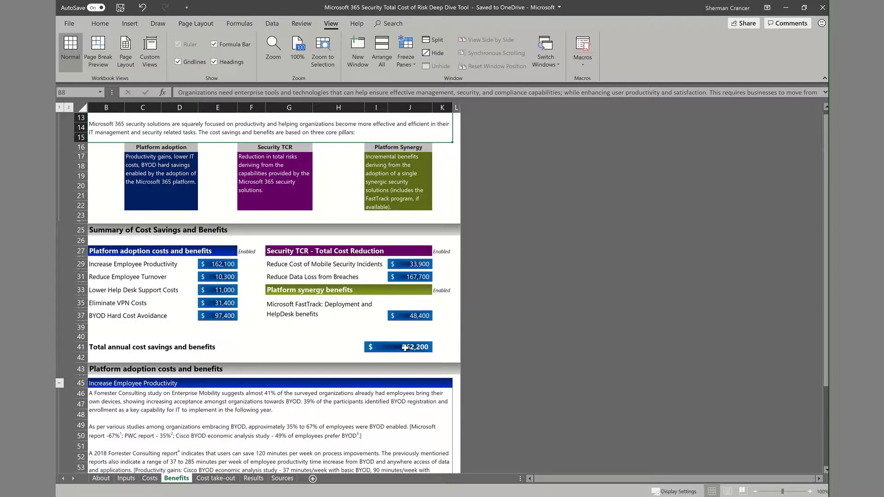
click(149, 479)
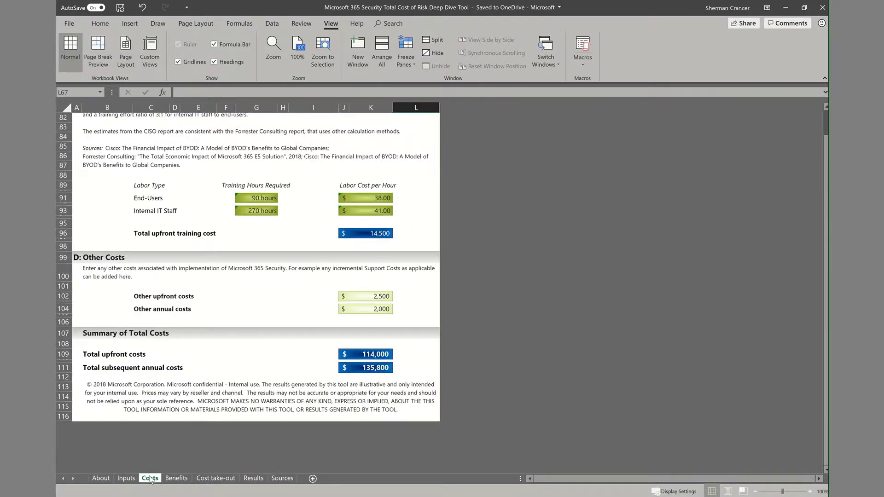
click(177, 479)
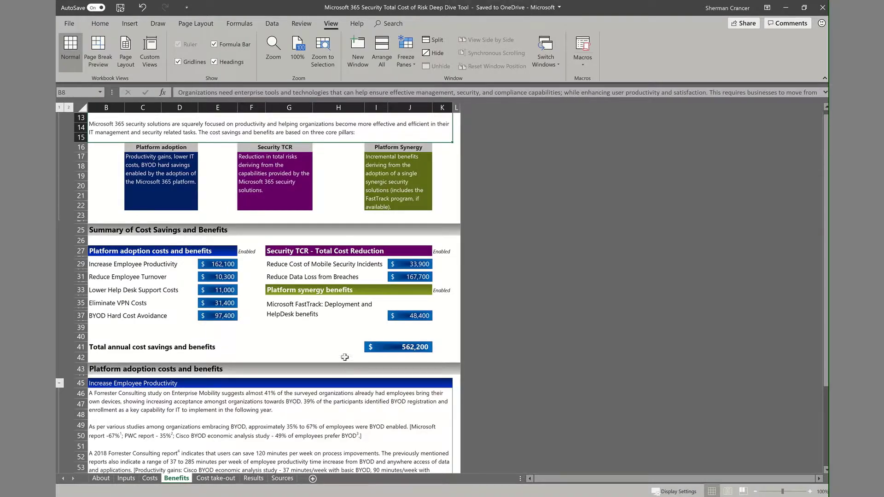
Step: Examine the Increase Employee Productivity and Reduce Employee Turnover calculations on the Benefits sheet
scroll(357, 392, down, 5)
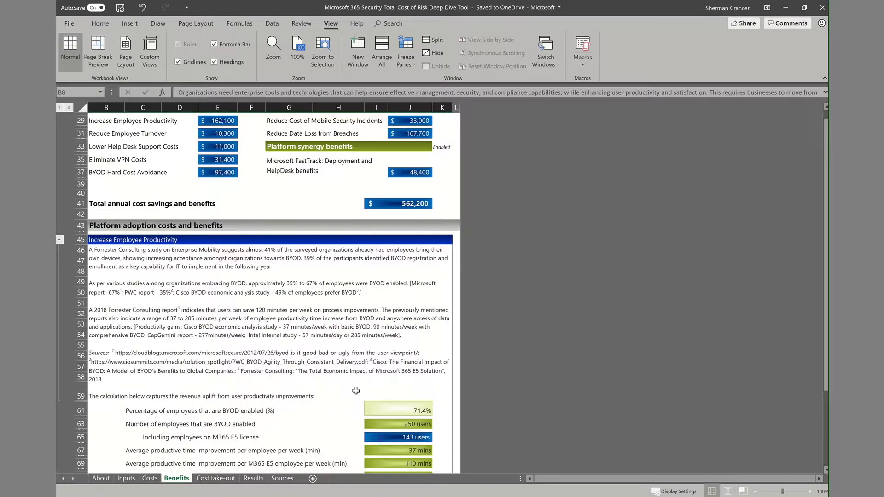
scroll(357, 376, down, 3)
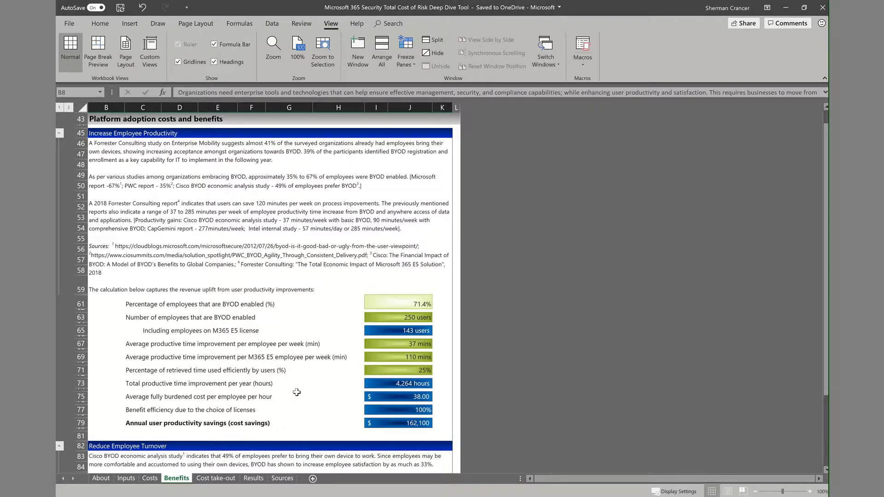
scroll(297, 390, down, 6)
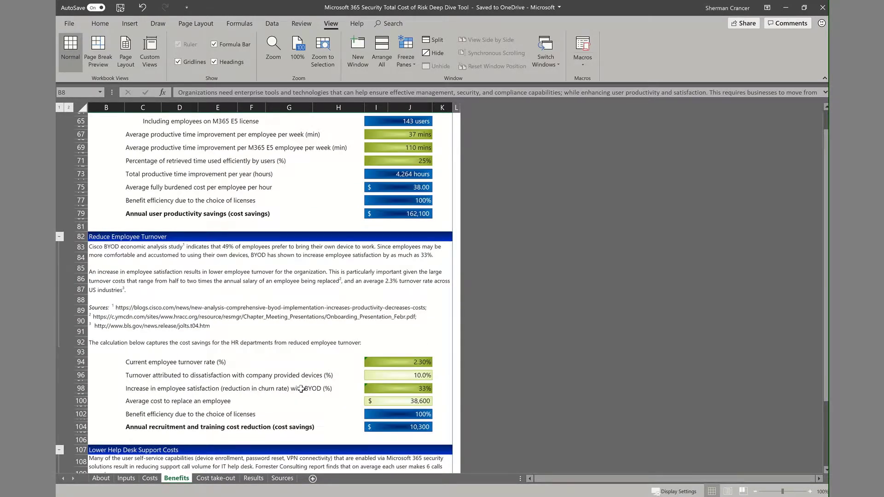
scroll(301, 388, down, 1)
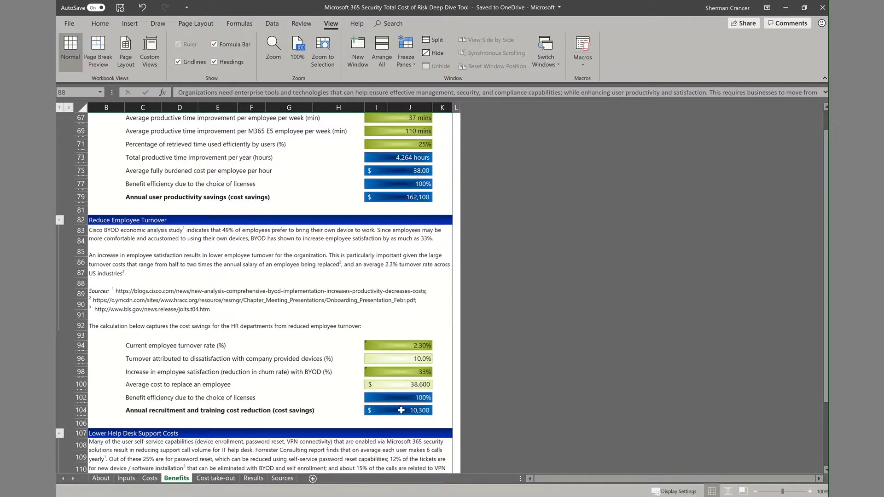
Step: Examine the Lower Help Desk Support Costs calculation, including the default-value notes for device enrollment, password reset and VPN call percentages
scroll(402, 412, down, 4)
scroll(405, 419, down, 1)
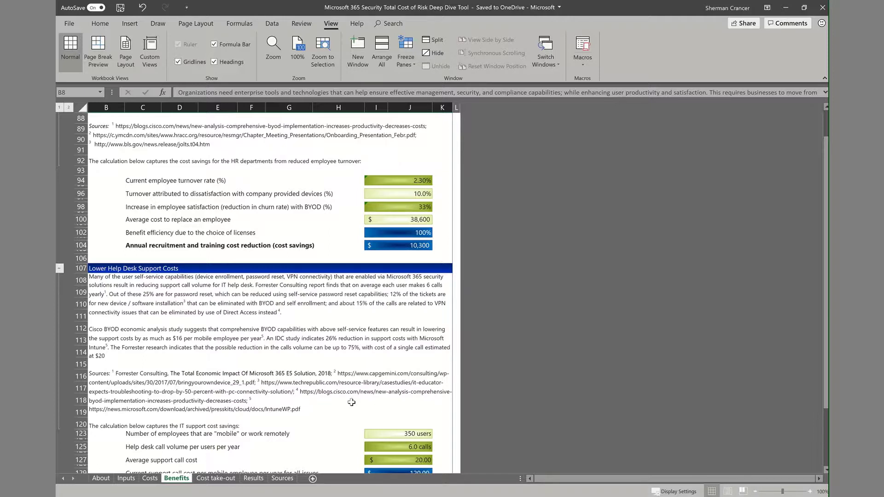
scroll(347, 403, down, 3)
scroll(348, 402, down, 2)
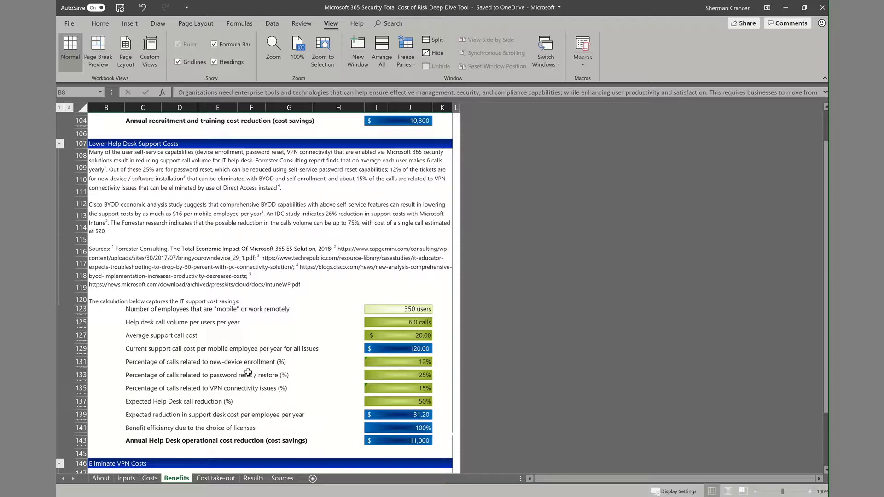
click(407, 366)
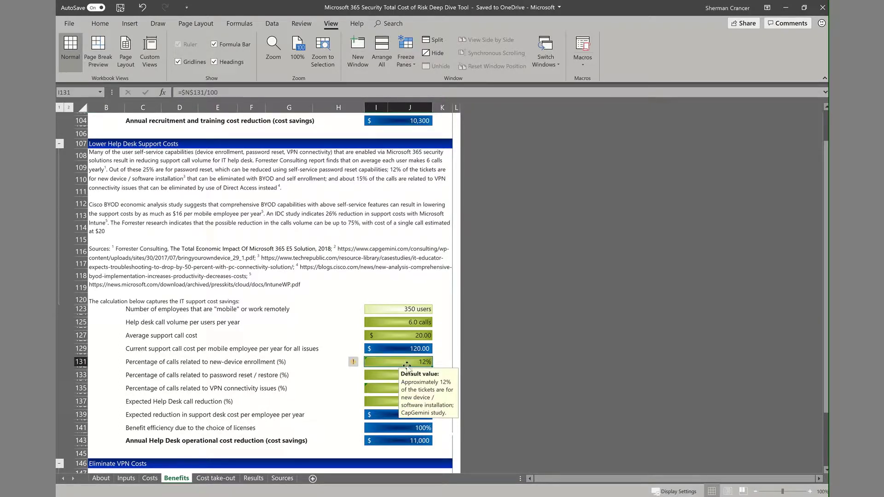
click(372, 375)
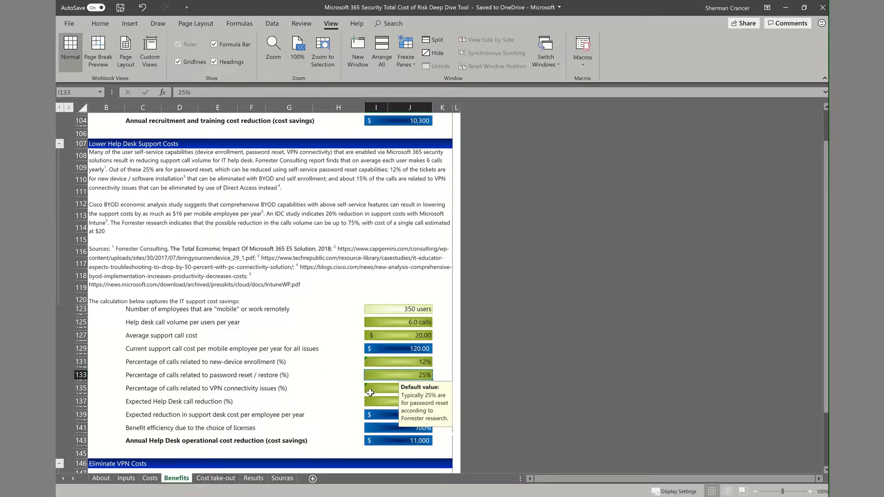
click(387, 388)
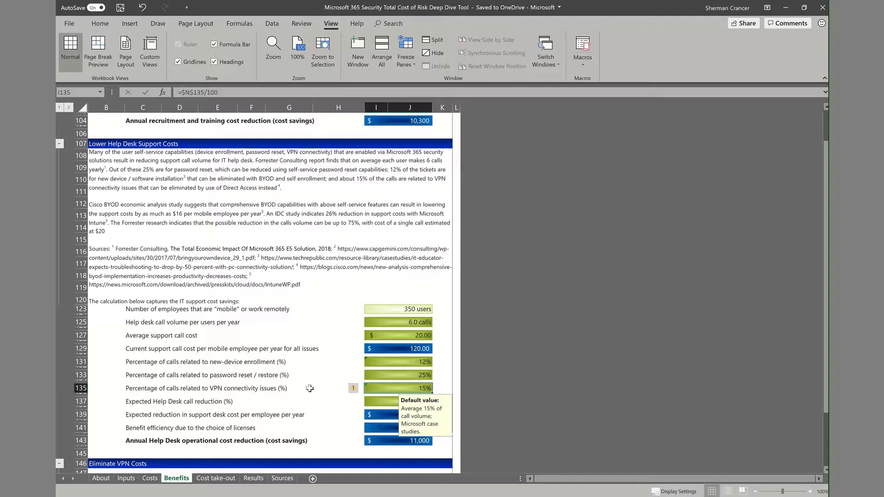
scroll(327, 376, down, 1)
click(221, 367)
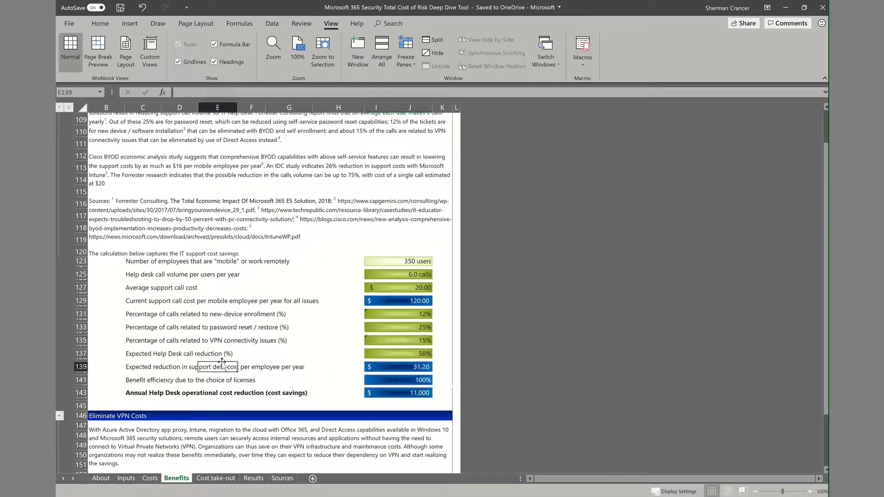
click(218, 355)
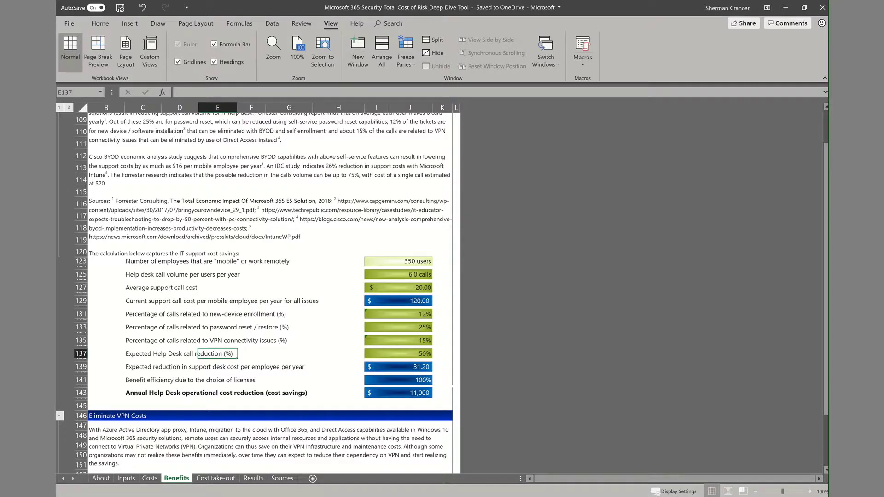
Step: Review the Eliminate VPN Costs and BYOD Hard Cost Avoidance calculations on the Benefits sheet
scroll(426, 402, down, 1)
scroll(415, 279, down, 4)
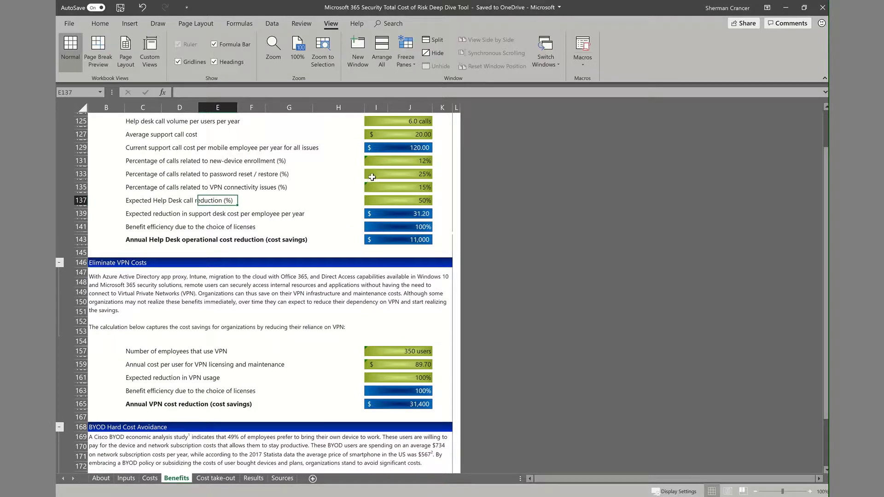
scroll(368, 184, down, 5)
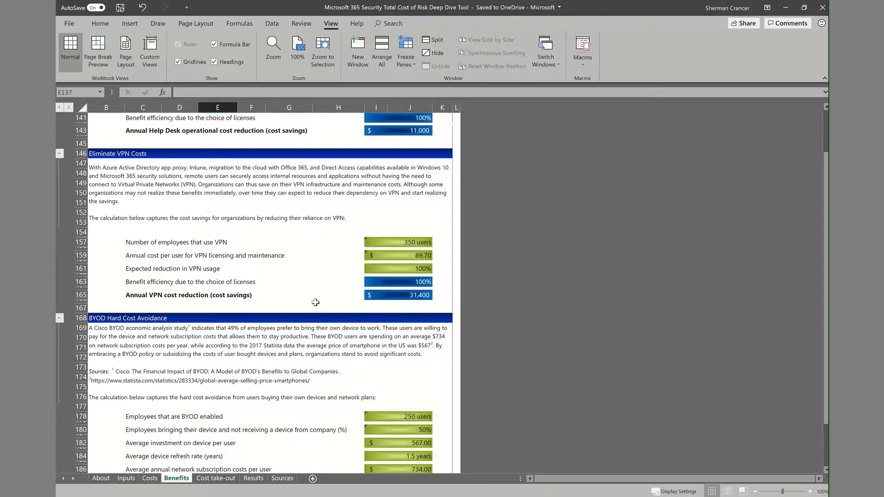
scroll(315, 306, down, 5)
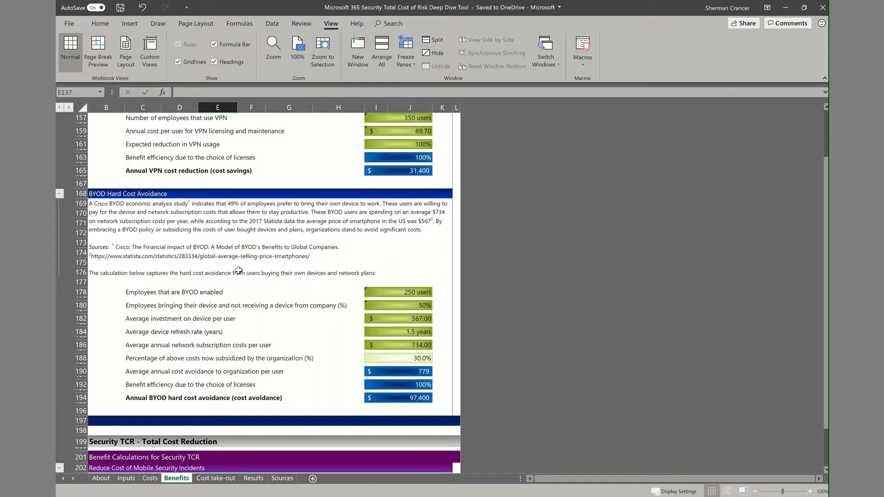
mouse_move(386, 13)
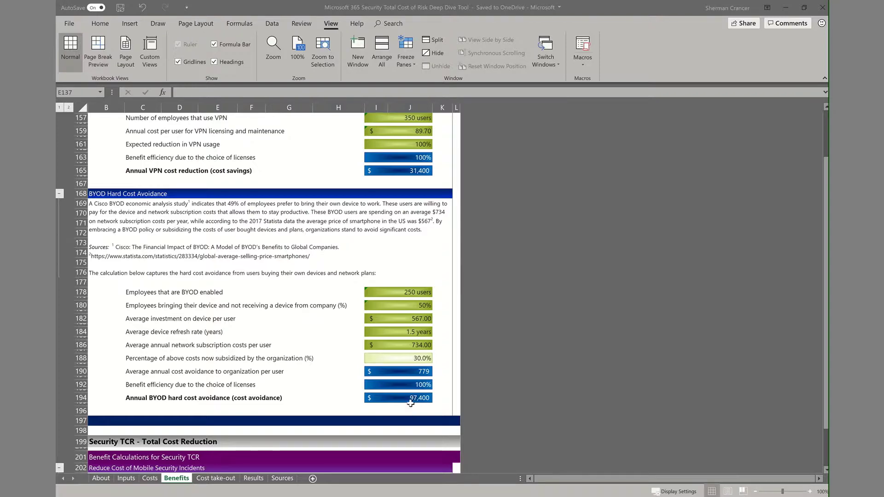
Step: Examine the Reduce Cost of Mobile Security Incidents section, including the formula and note for the number of client devices
scroll(282, 292, down, 10)
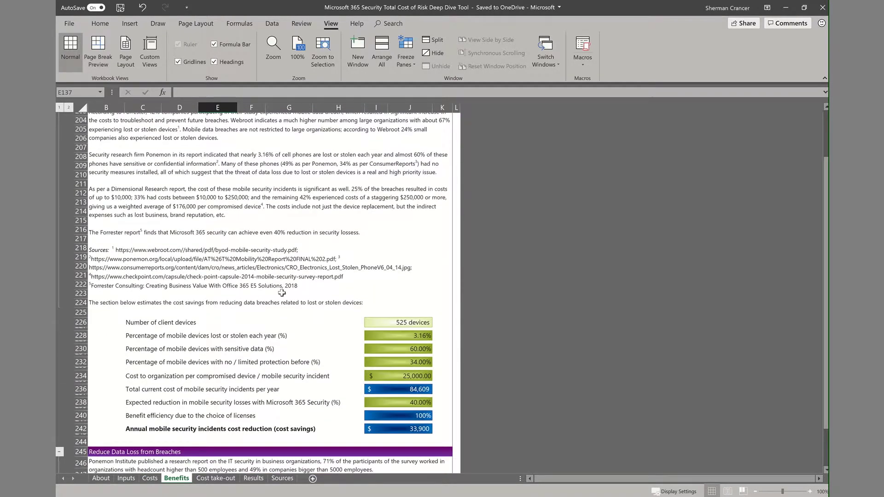
scroll(282, 293, up, 1)
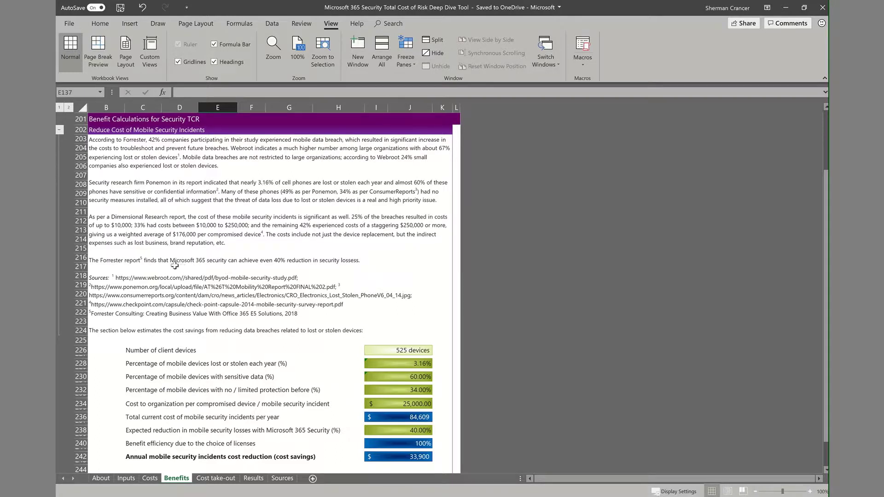
scroll(177, 251, up, 1)
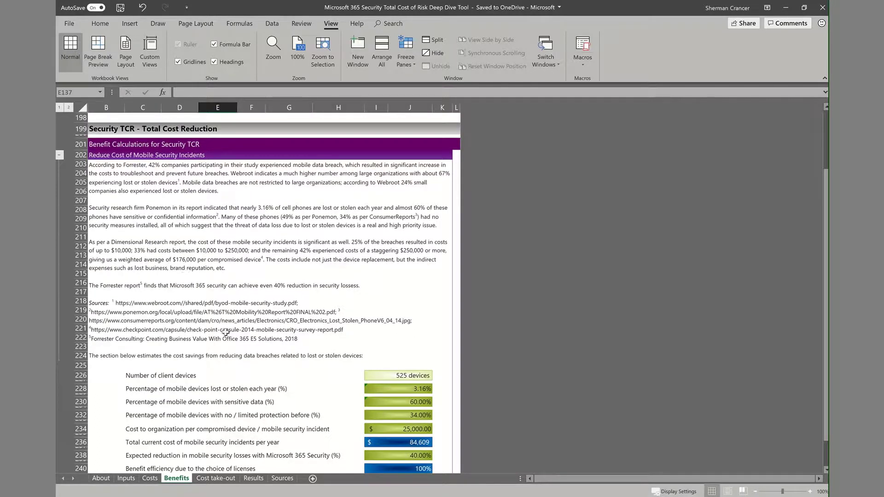
scroll(327, 258, down, 2)
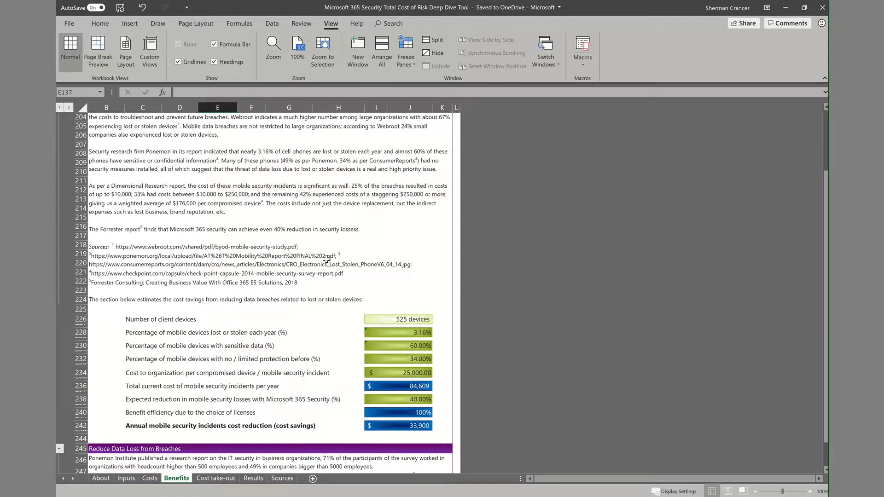
click(409, 319)
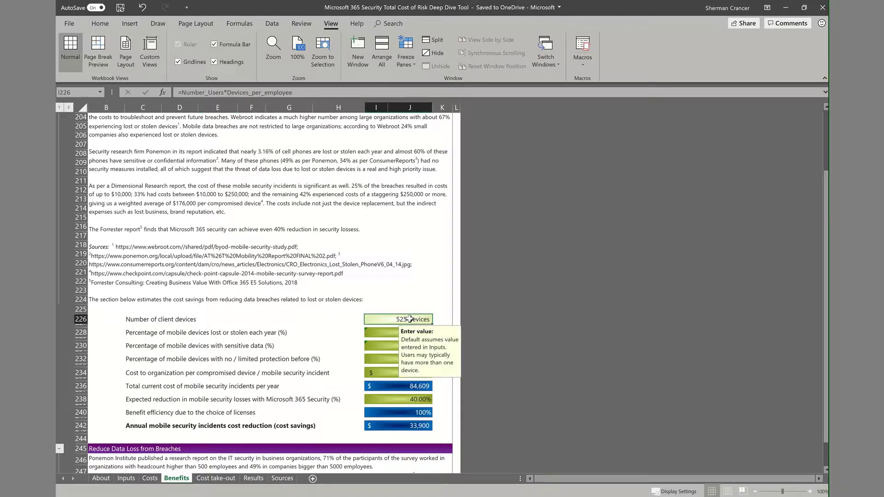
Step: Inspect the formula for the number of client devices and review the lost or stolen, sensitive-data and limited-protection device percentages
double_click(405, 321)
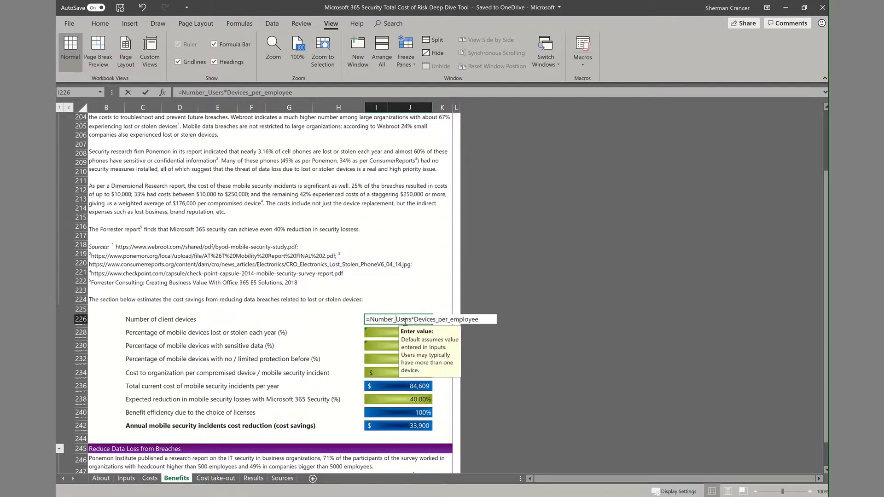
key(Return)
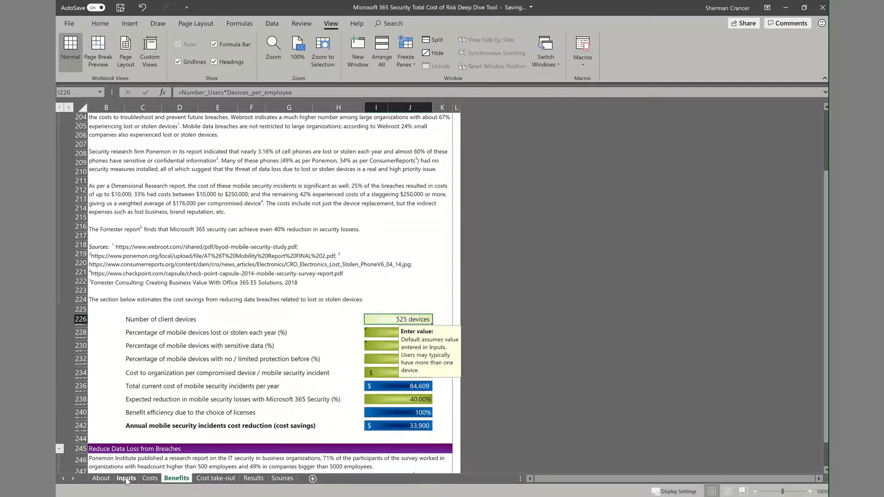
click(269, 335)
click(205, 339)
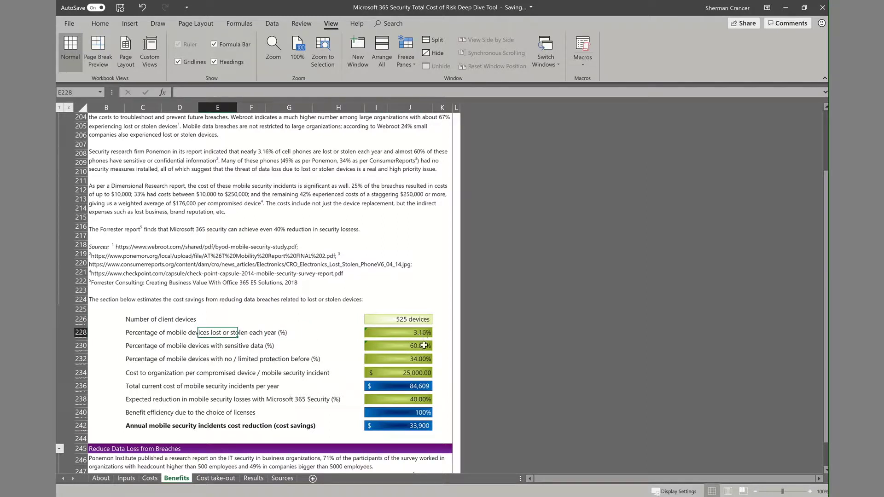
mouse_move(381, 8)
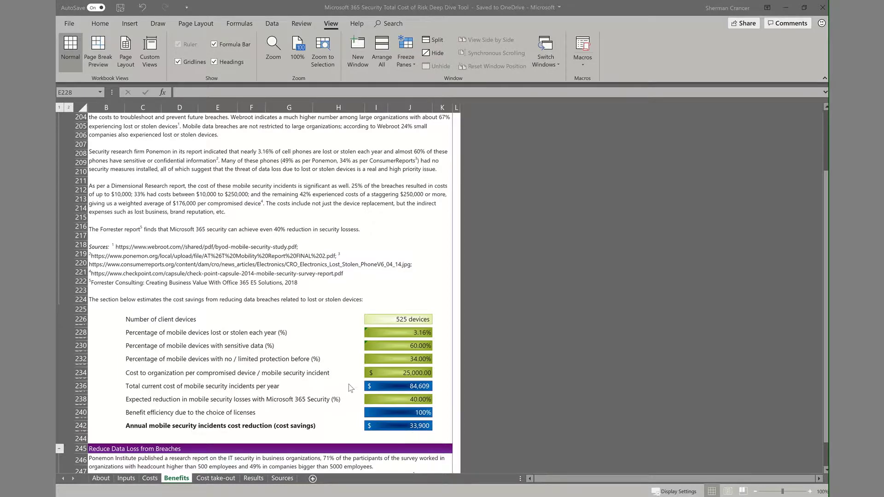
Step: Review the Reduce Data Loss from Breaches section, including its cited sources and annual data breach cost reduction calculation
scroll(349, 384, down, 2)
scroll(351, 382, up, 2)
scroll(351, 382, down, 7)
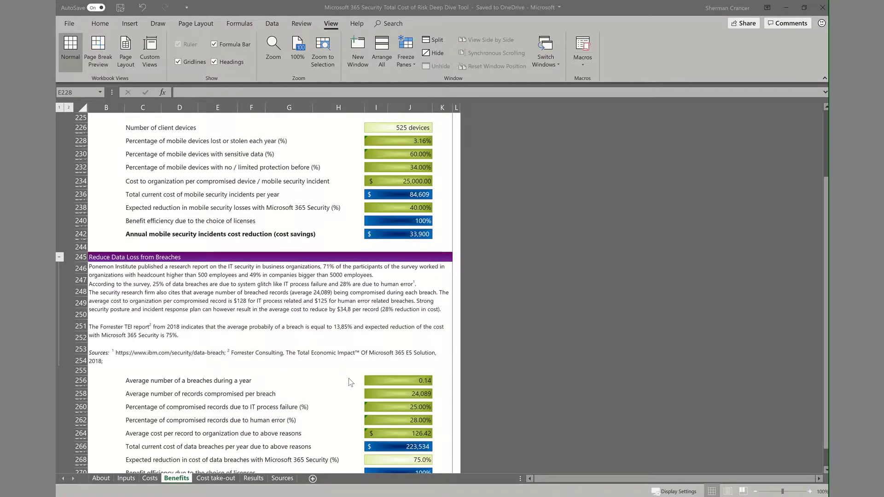
mouse_move(389, 2)
scroll(258, 307, down, 2)
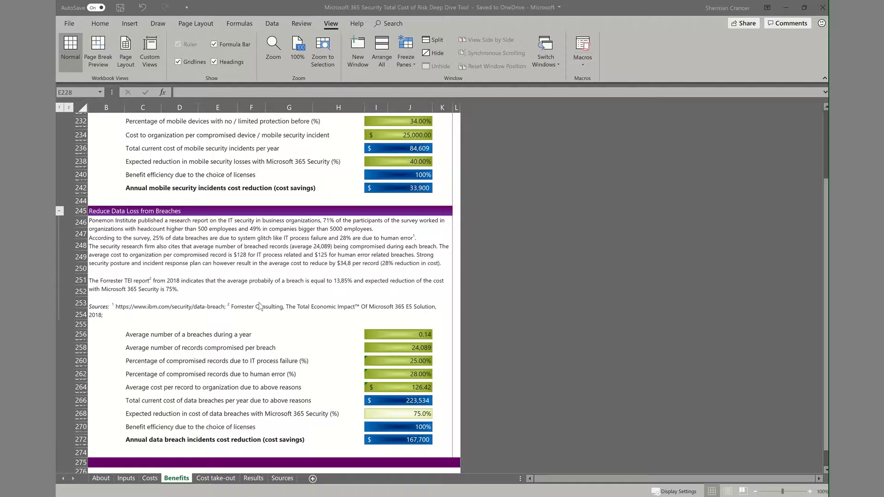
scroll(268, 295, down, 1)
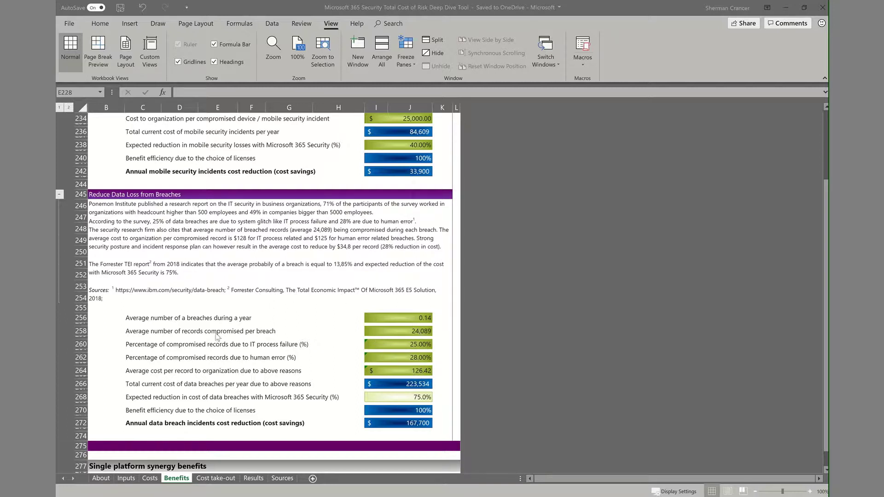
Step: Examine the Microsoft FastTrack deployment and help desk benefits, plus the eDiscovery and Power BI Pro notes closing the Benefits sheet
scroll(394, 414, down, 7)
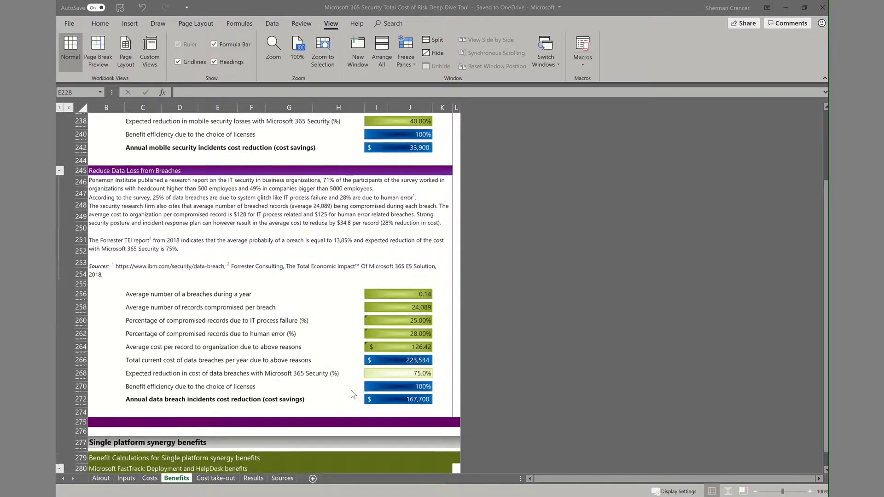
scroll(351, 373, down, 1)
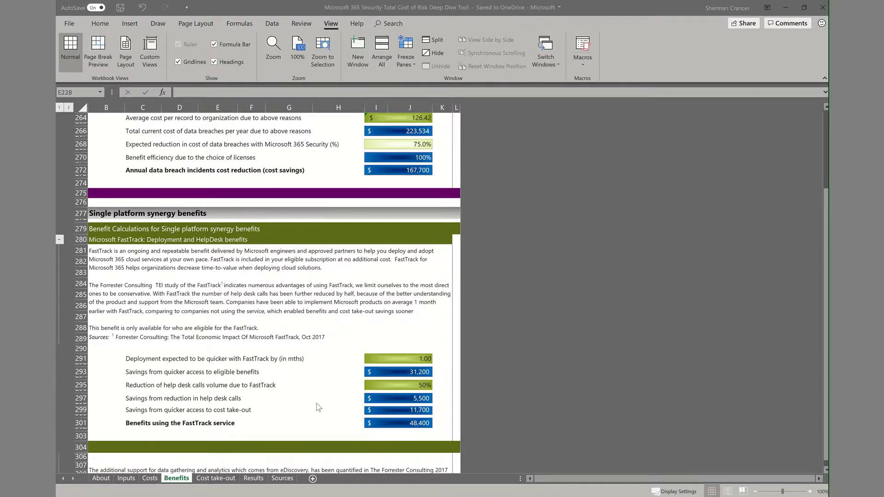
scroll(317, 406, down, 3)
scroll(317, 406, down, 4)
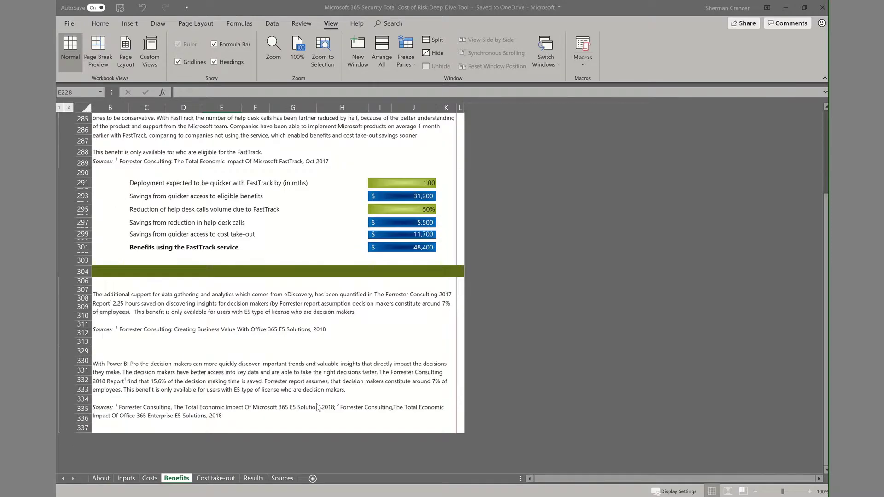
Step: Open the Cost take-out sheet and review its savings summary and the messaging security and identity and access management costs
click(214, 479)
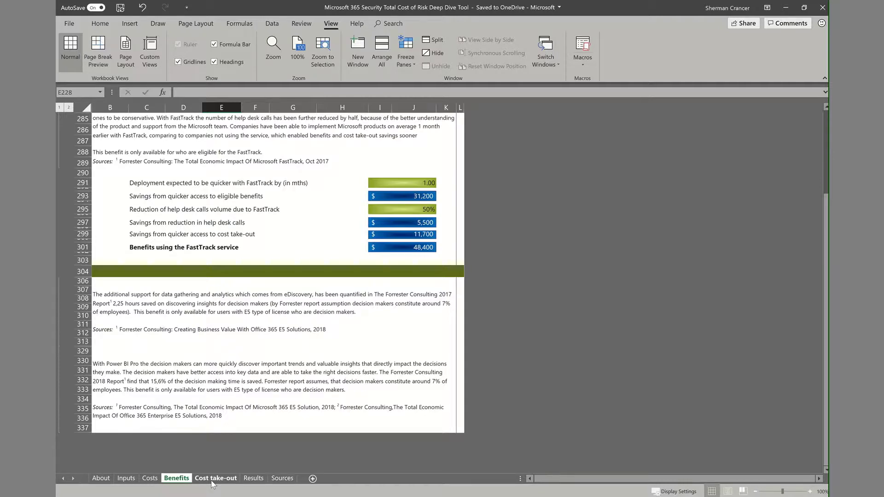
click(221, 479)
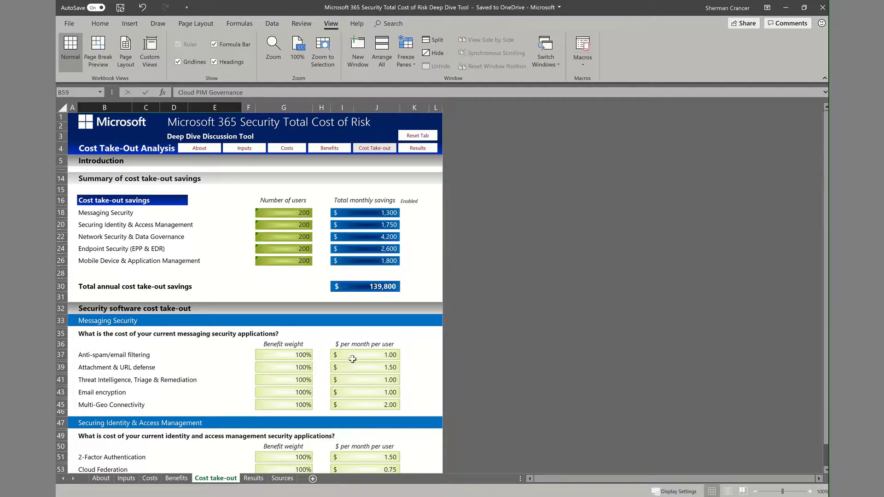
scroll(225, 384, down, 3)
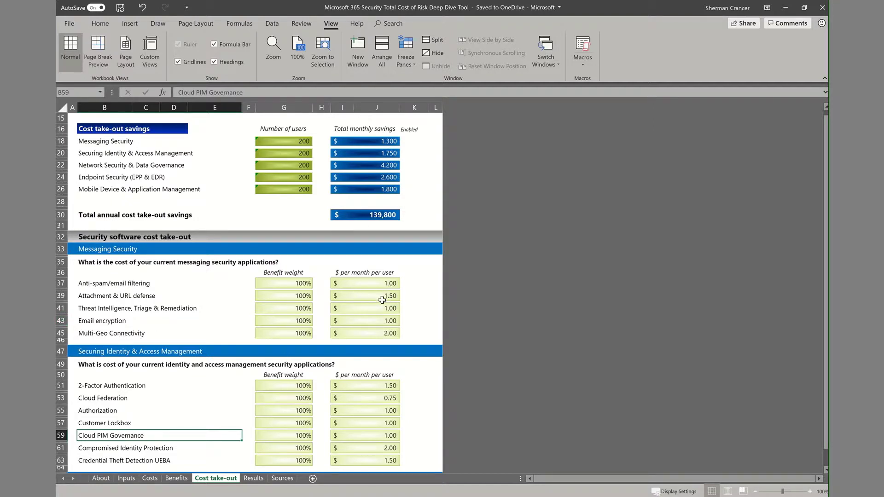
scroll(242, 403, down, 4)
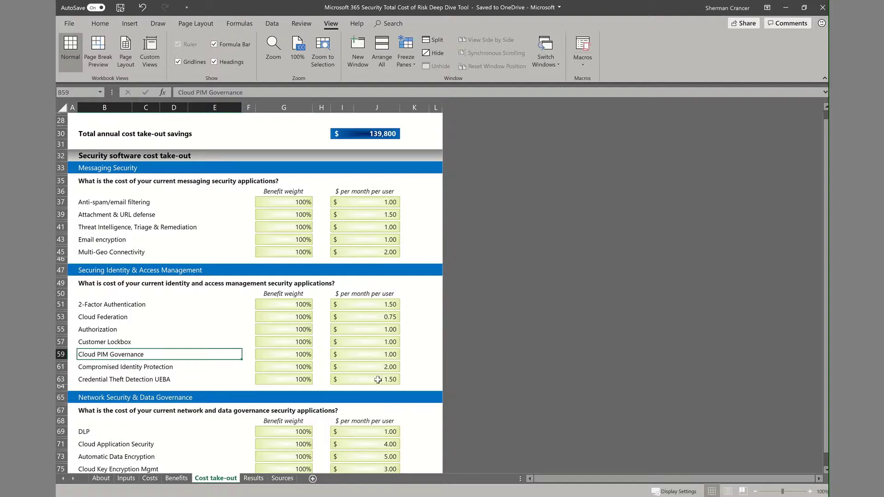
scroll(377, 377, down, 3)
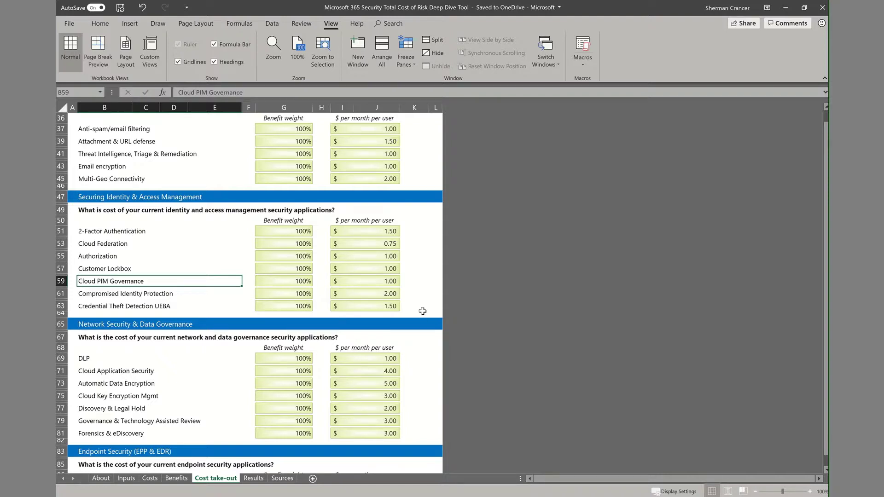
Step: Examine the network, endpoint and mobile security application costs, and return to the total annual cost take-out savings
scroll(422, 311, down, 3)
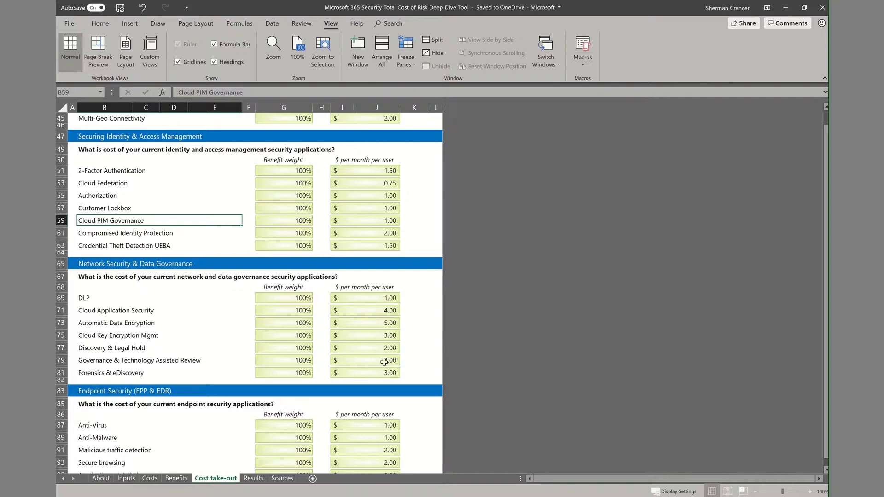
scroll(419, 353, down, 3)
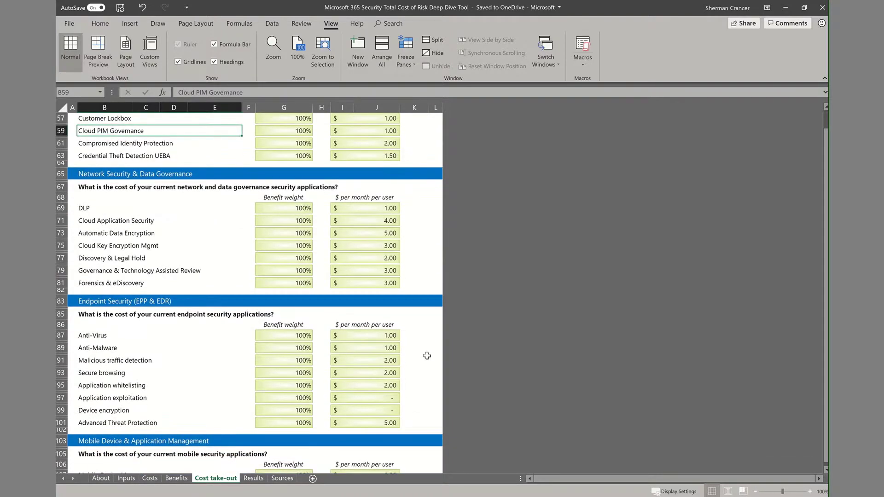
scroll(426, 355, down, 2)
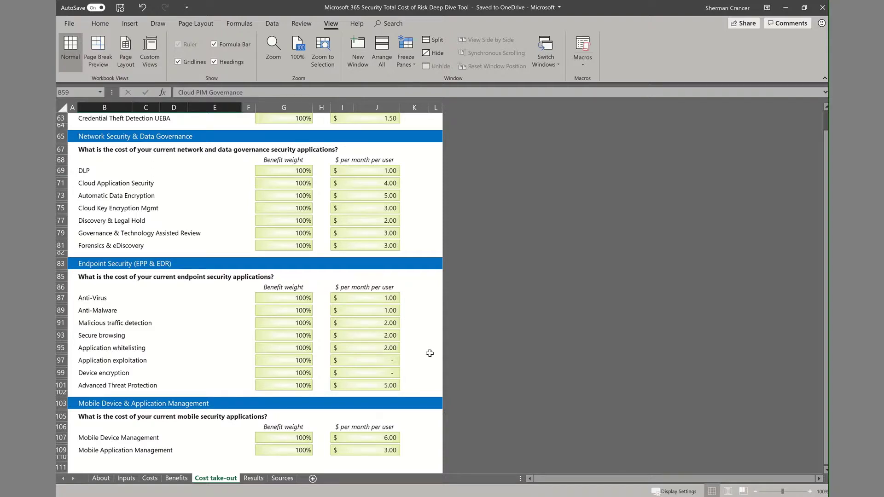
scroll(429, 353, down, 3)
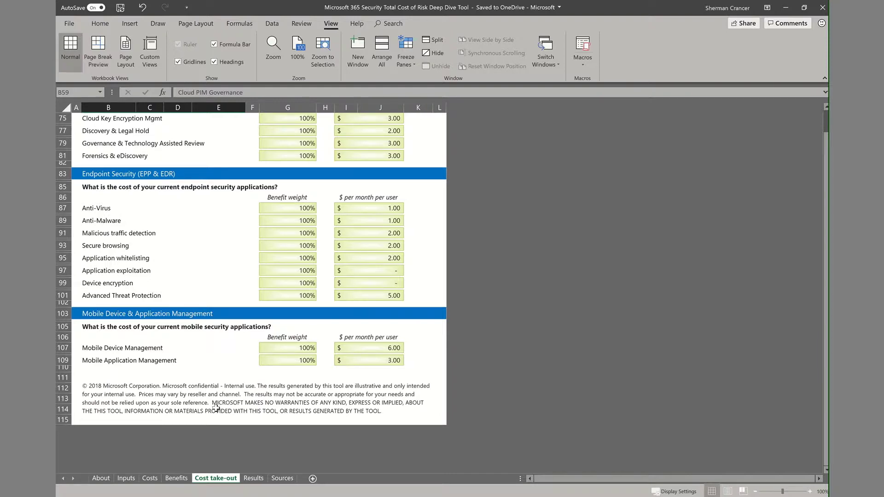
scroll(221, 402, up, 12)
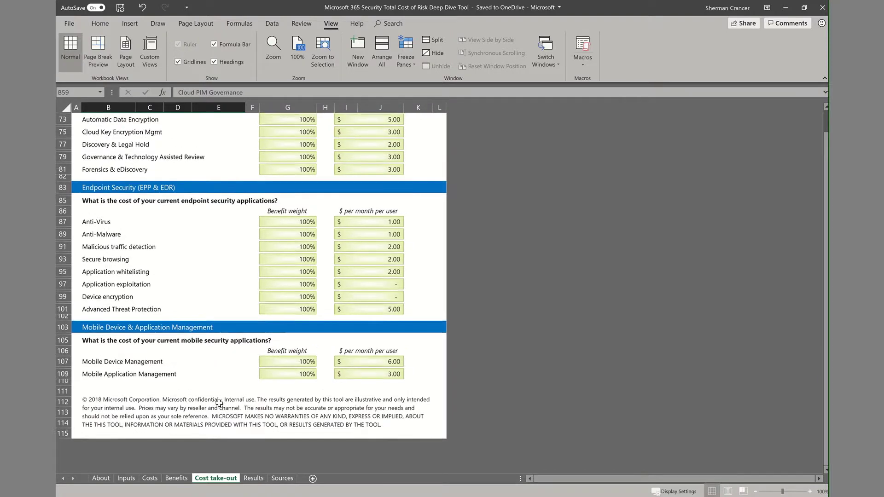
scroll(221, 402, up, 2)
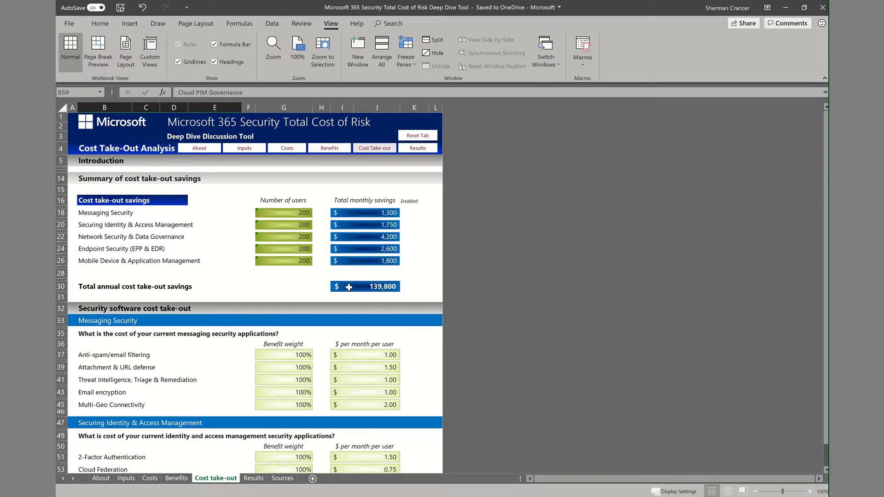
Step: Open the Results sheet and review the three-year Net Present Value, the detailed costs and benefits by year, and the breakdown charts
click(254, 478)
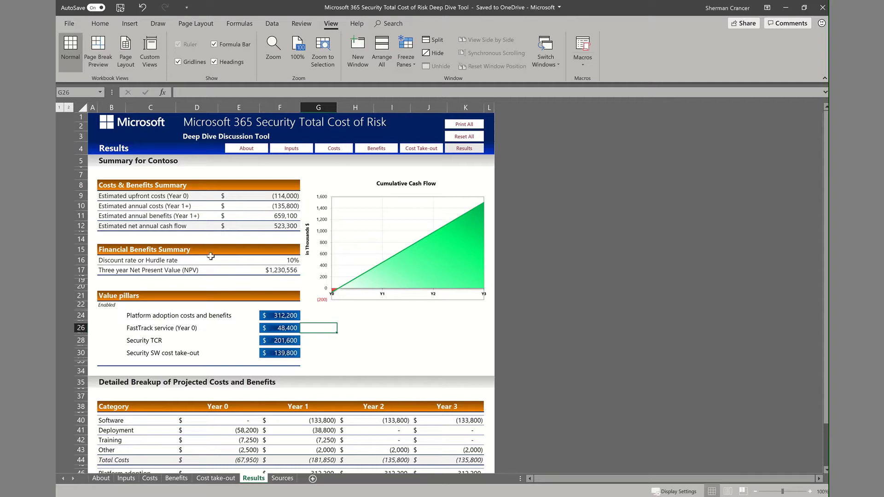
click(270, 270)
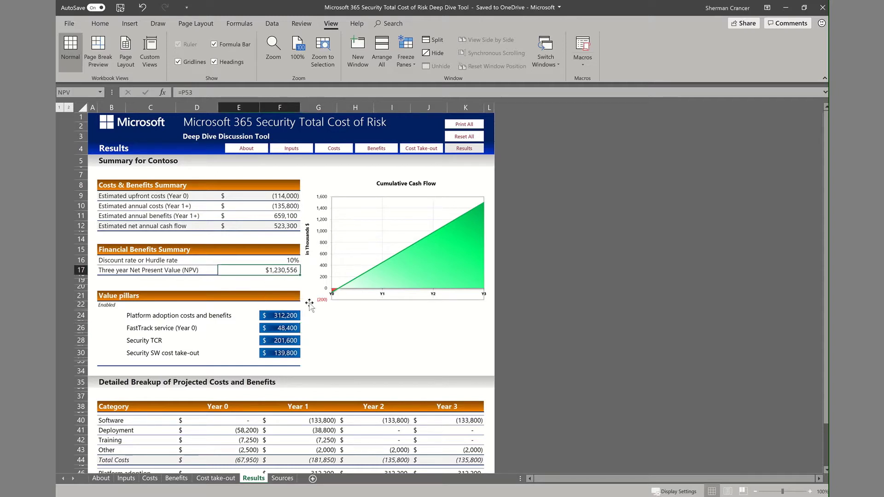
scroll(334, 333, down, 5)
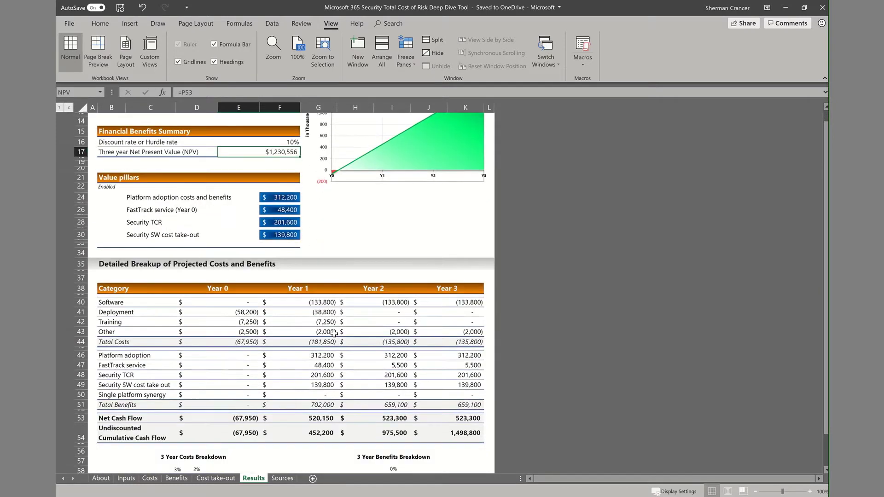
scroll(334, 355, down, 3)
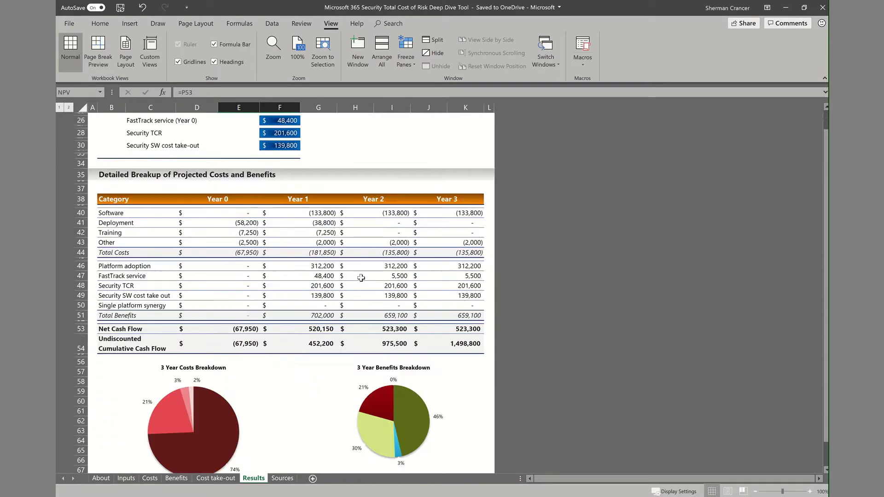
scroll(342, 369, down, 3)
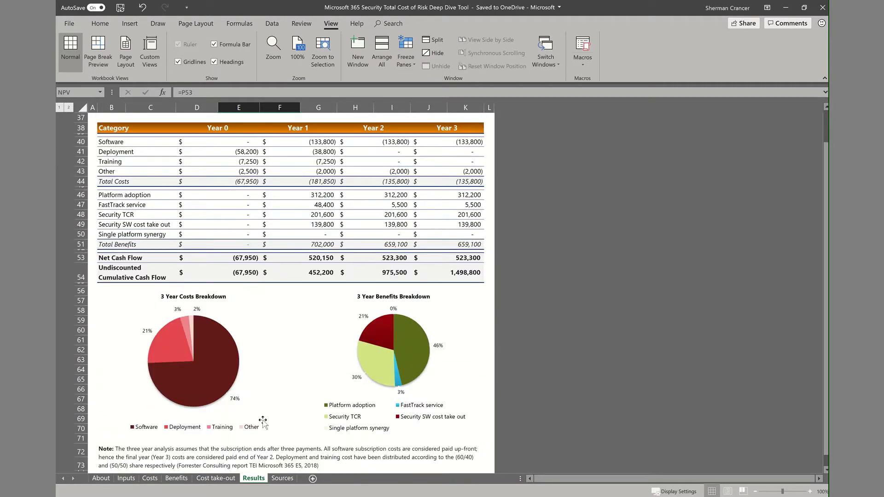
scroll(307, 380, up, 8)
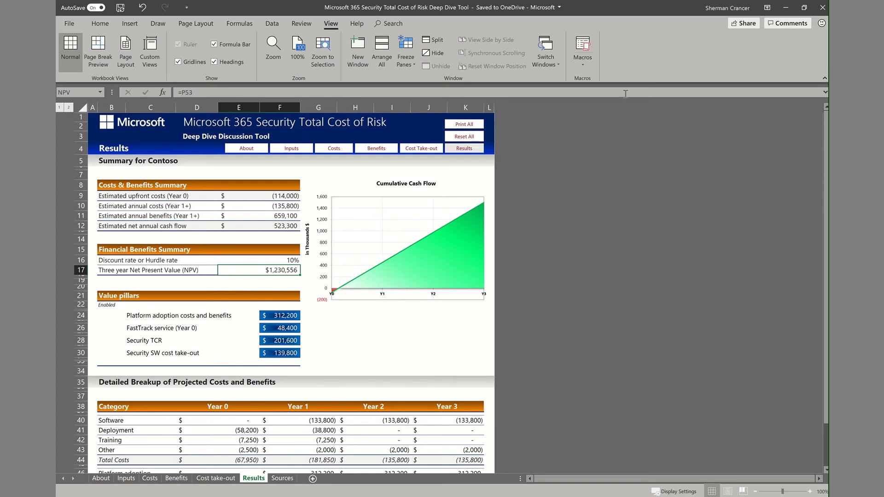
mouse_move(374, 6)
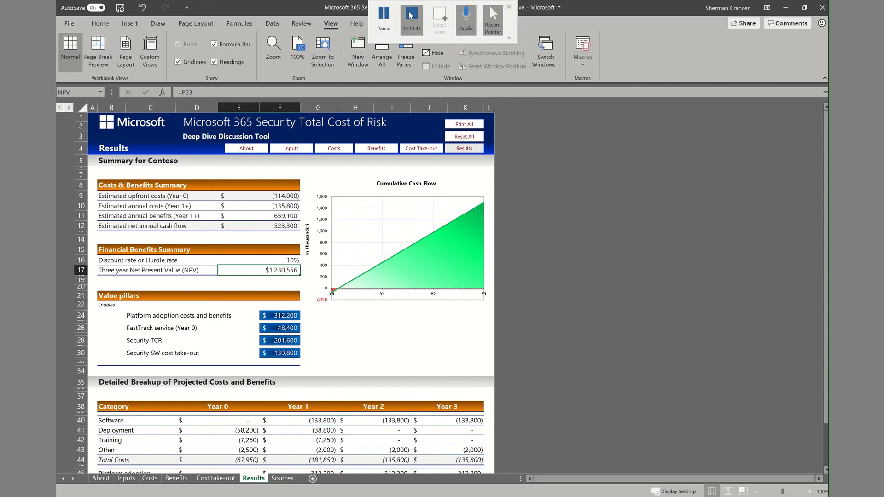